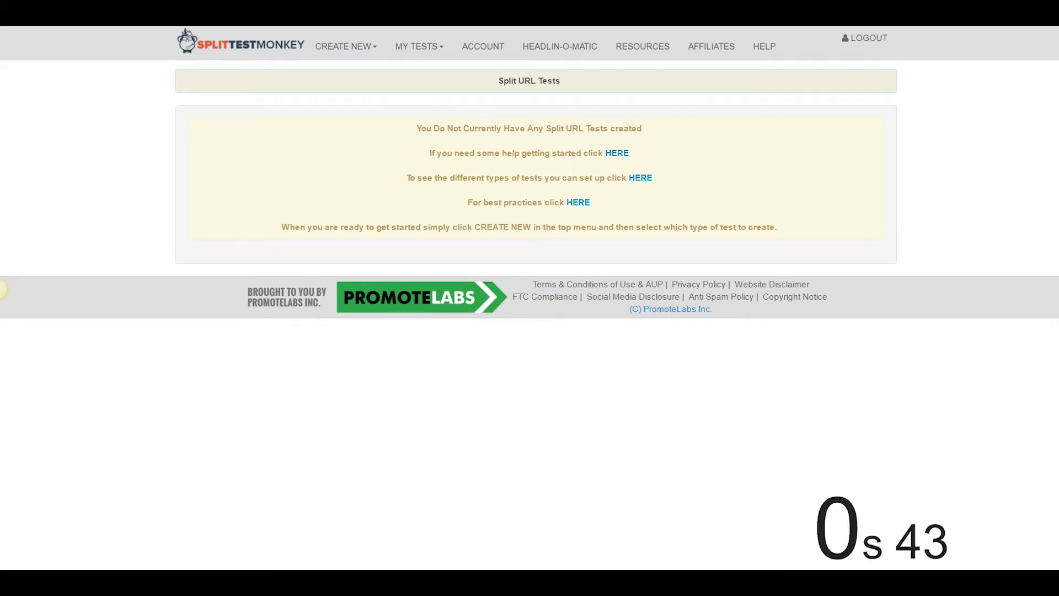
Create a new Split URL Test named 'My Split URL Test'.
left_click(357, 47)
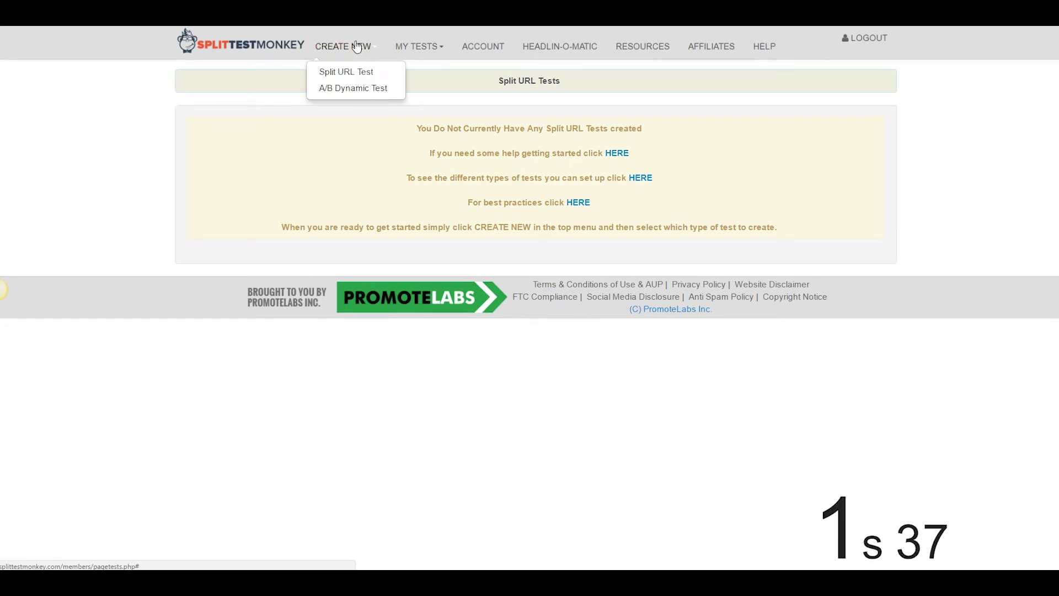
left_click(349, 74)
left_click(346, 161)
type("my")
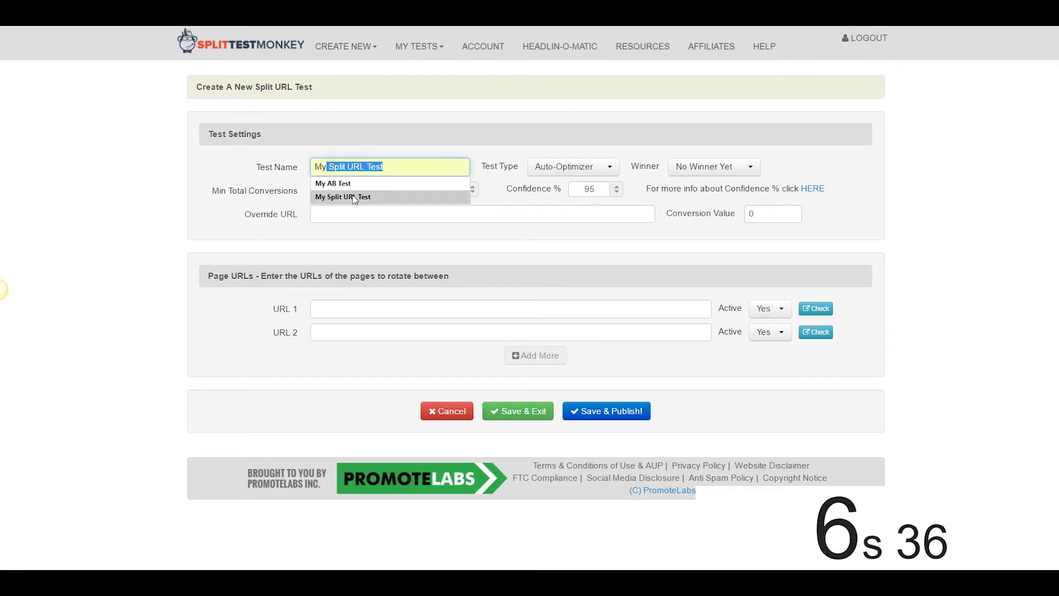
left_click(353, 194)
Keep Auto-Optimizer and Min Days 14, and leave Conversion Value blank.
left_click(586, 170)
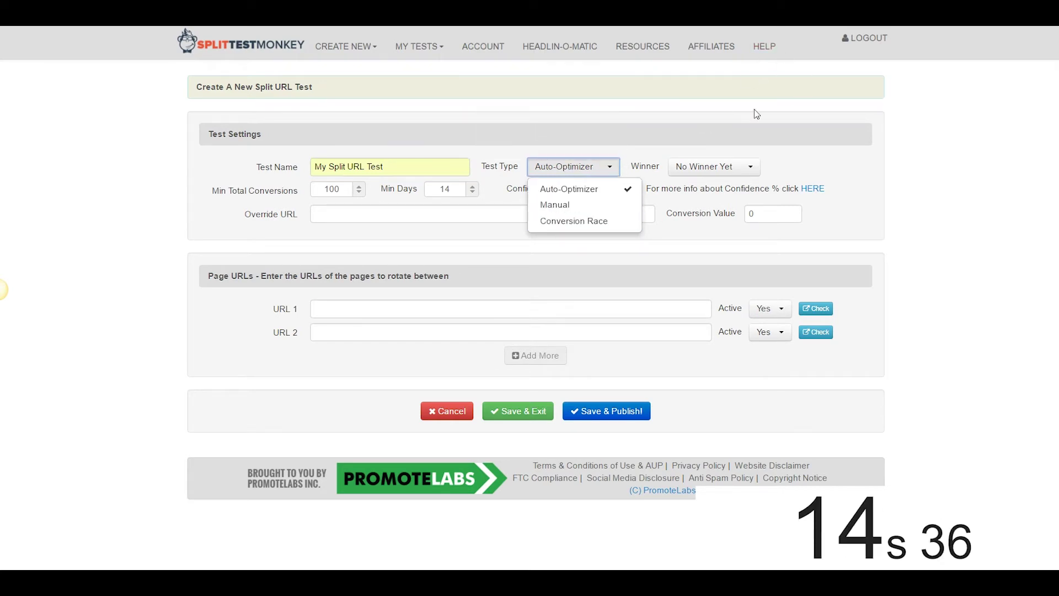
left_click(678, 110)
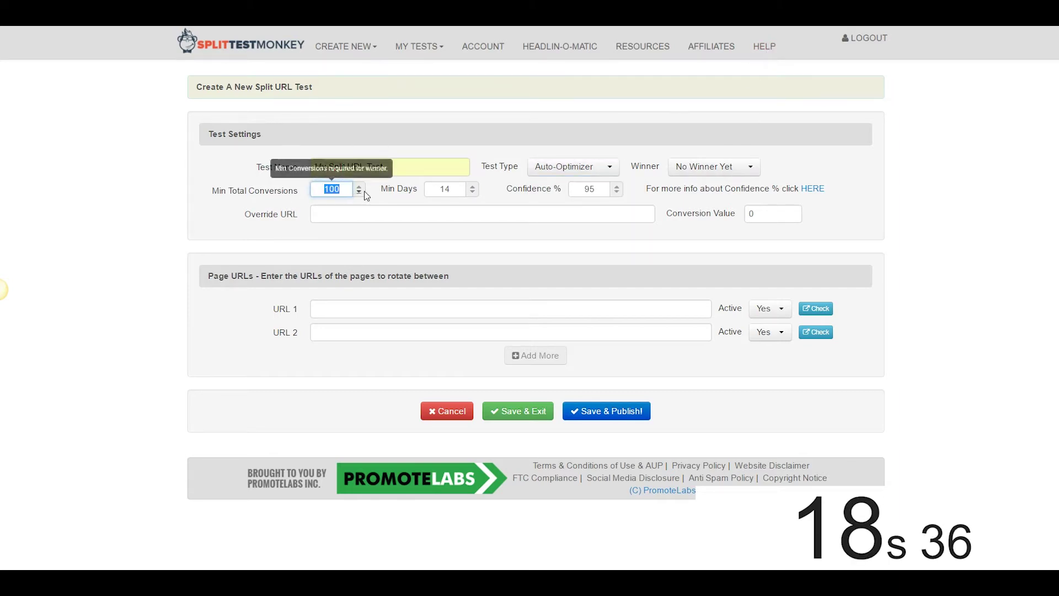
left_click(449, 189)
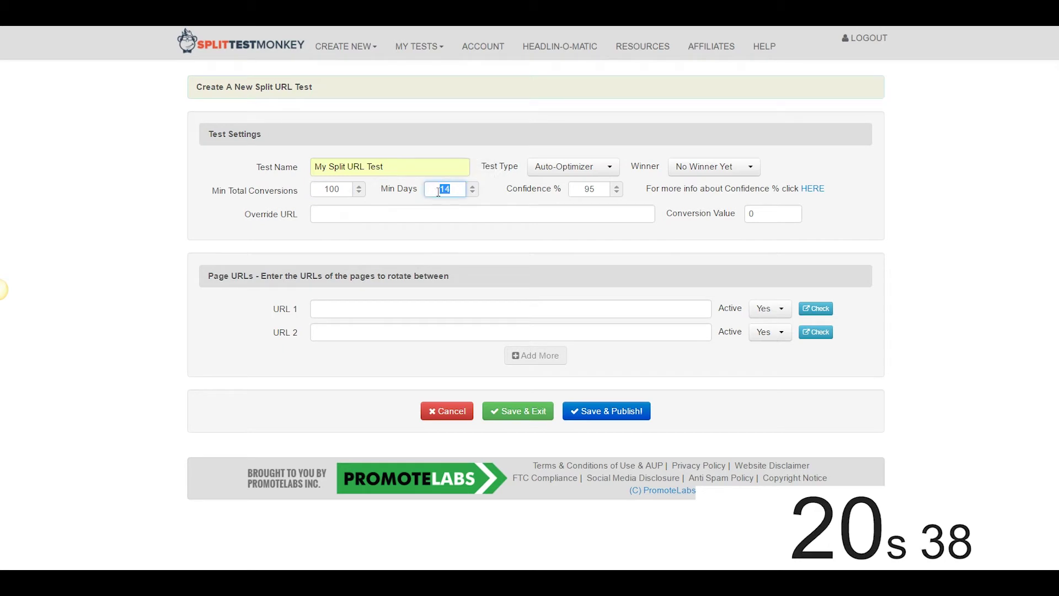
left_click(526, 194)
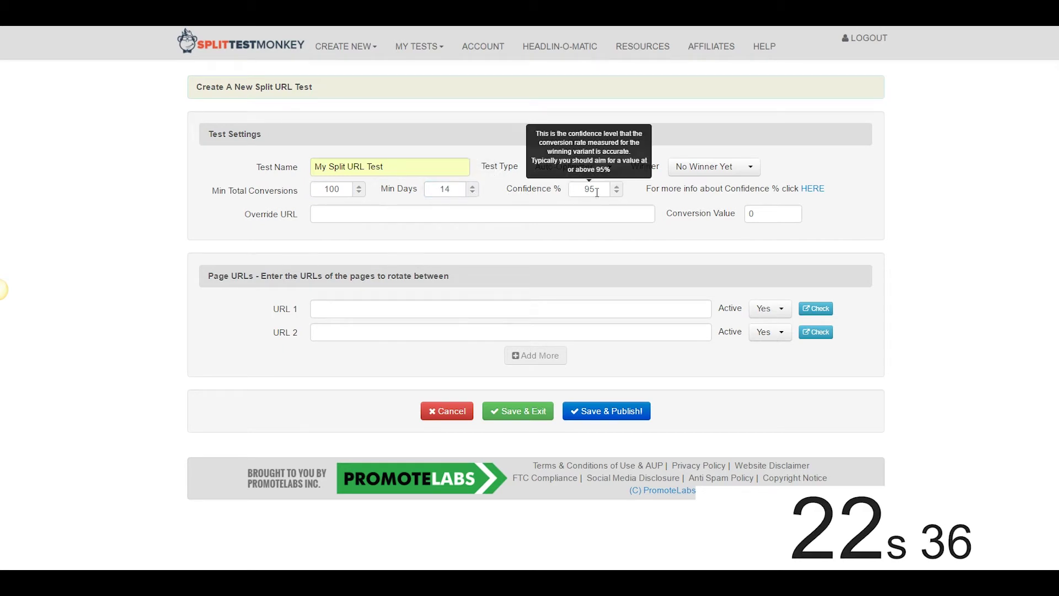
left_click(762, 214)
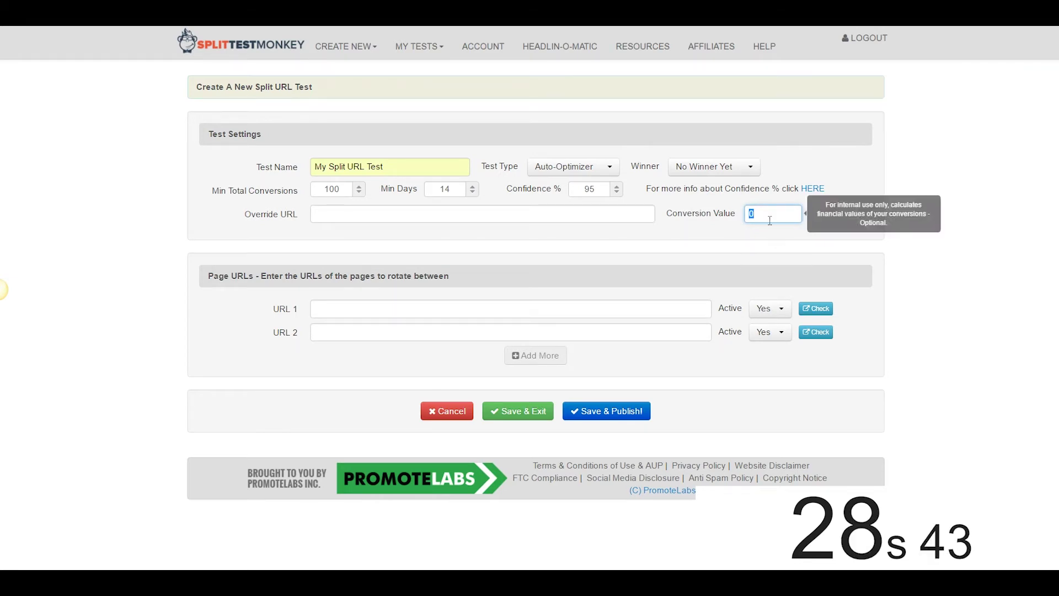
type("10")
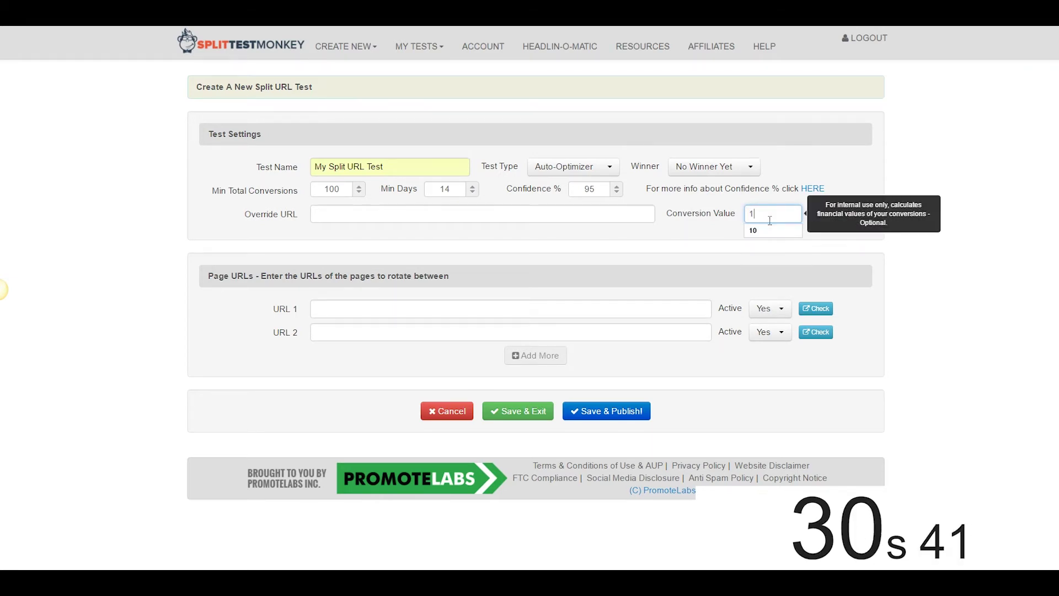
key("BackSpace")
key("BackSpace")
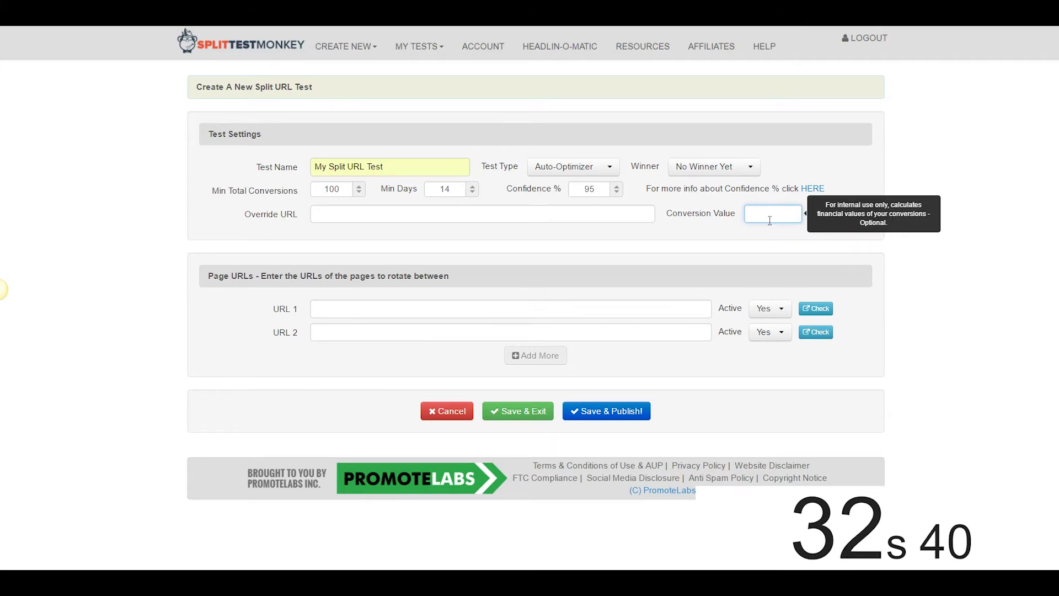
left_click(768, 227)
mouse_move(770, 216)
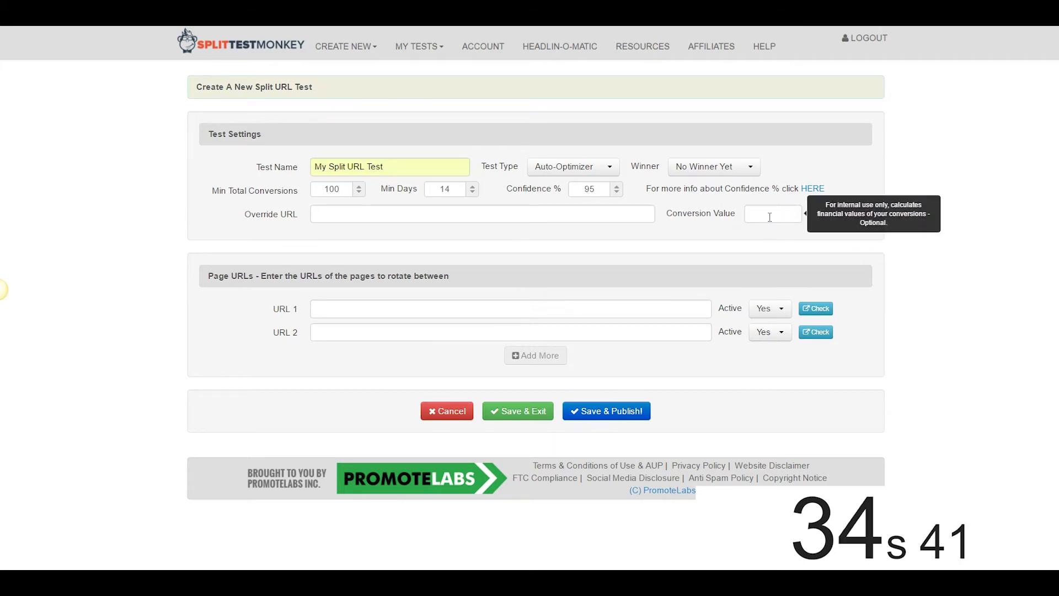
left_click(357, 212)
type("htt")
key("Down")
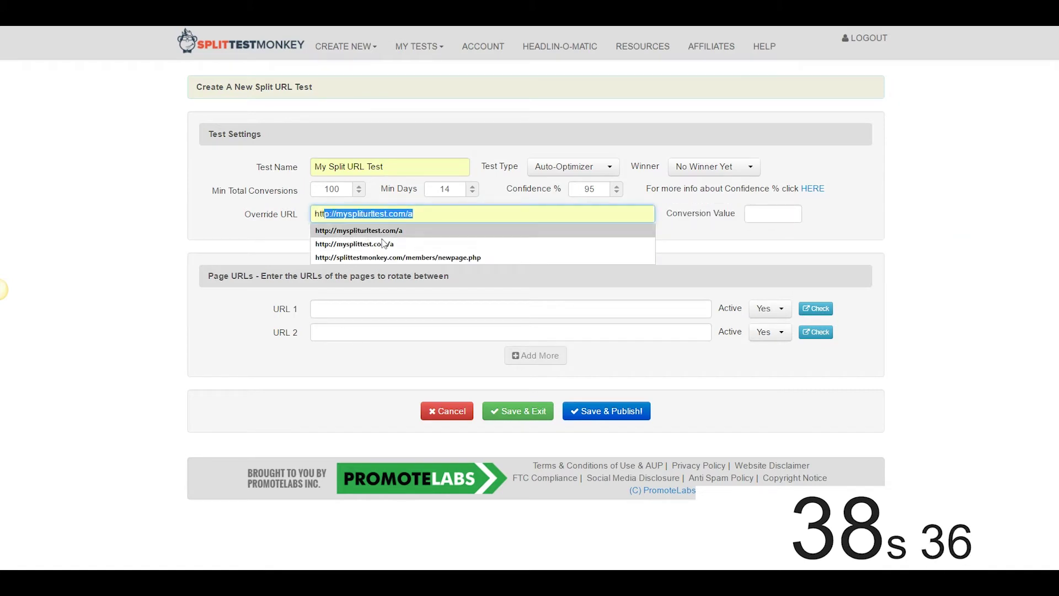
left_click(389, 230)
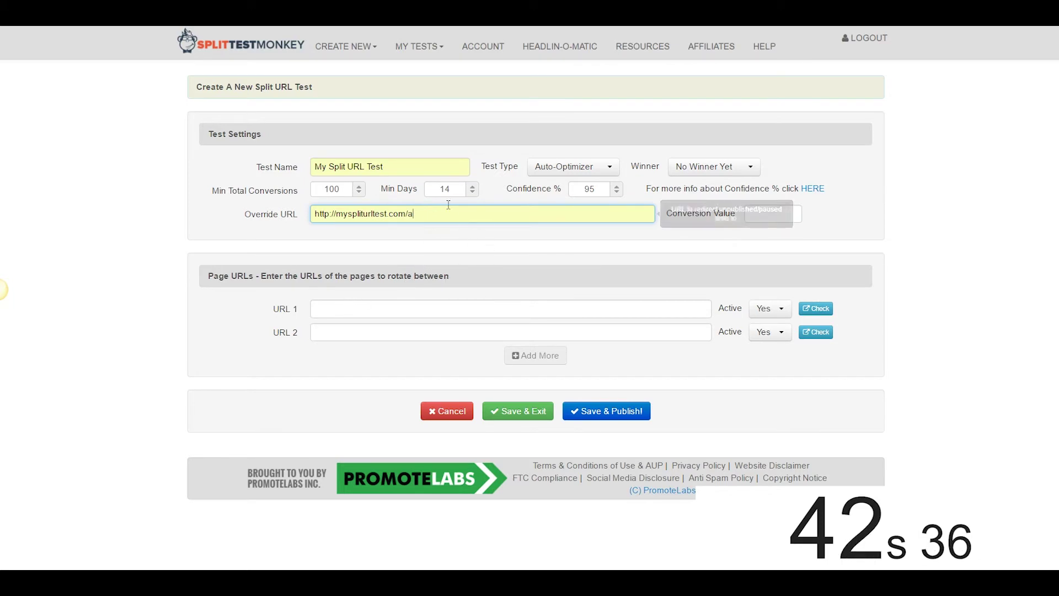
left_click(351, 305)
type("ht")
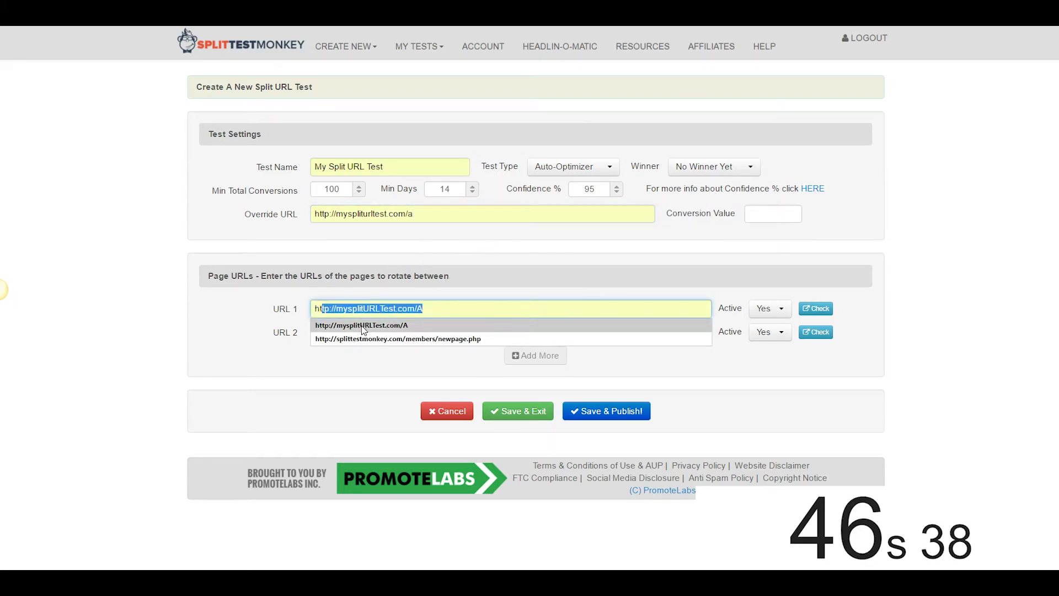
left_click(376, 324)
left_click(376, 331)
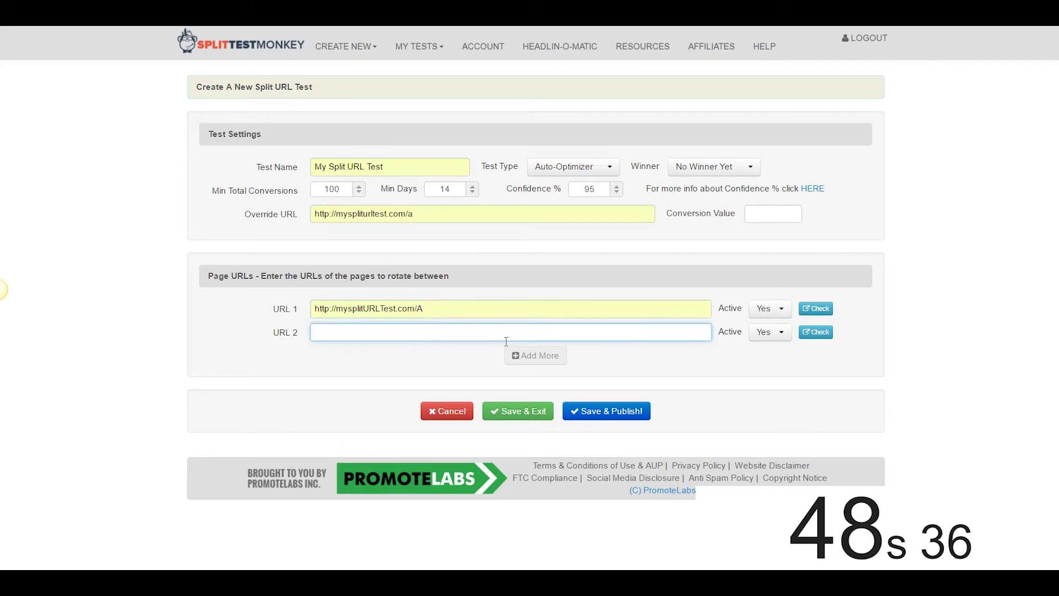
type("ht")
left_click(407, 350)
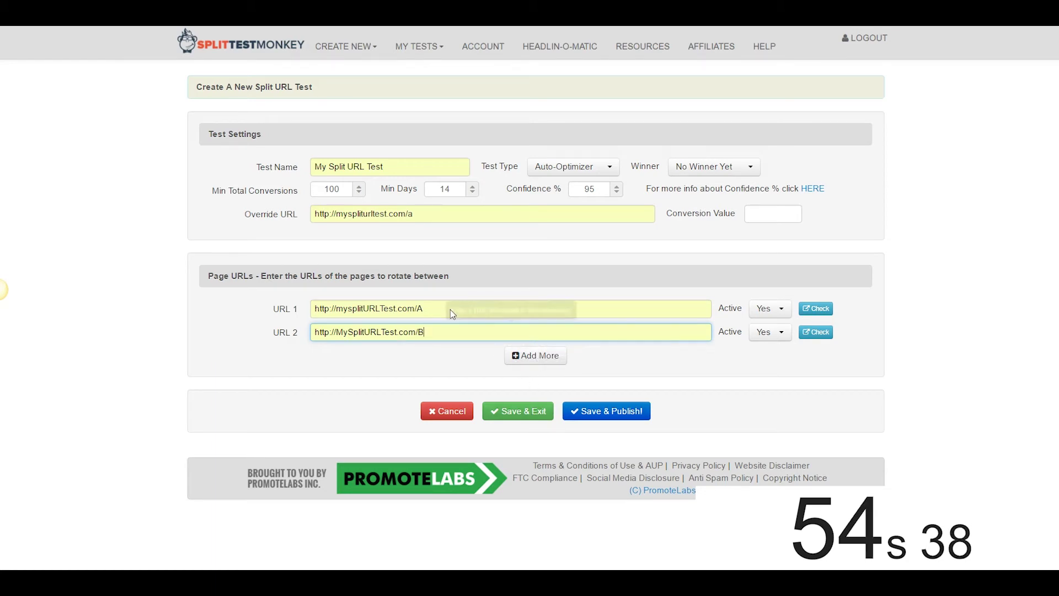
left_click(599, 415)
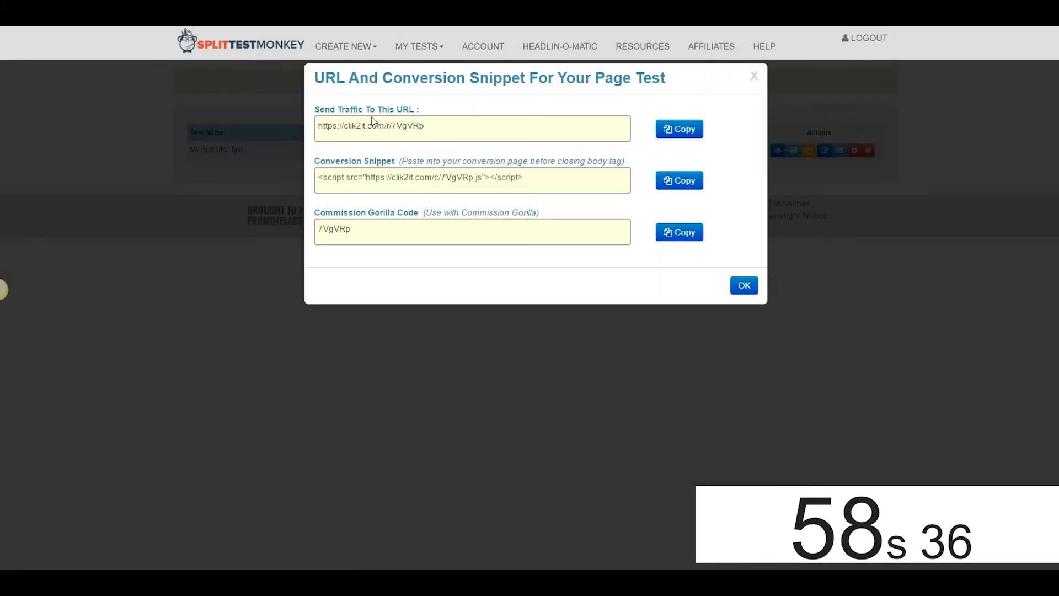
Select the Send Traffic URL and the Conversion Snippet in the publish dialog for copying.
left_click_drag(429, 129, 318, 130)
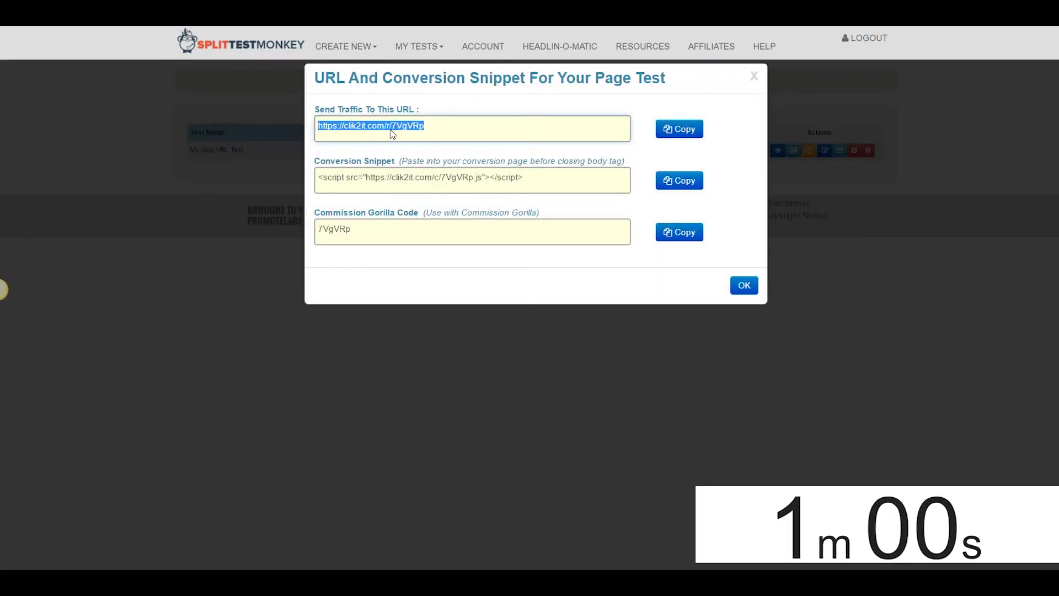
left_click_drag(523, 180, 319, 184)
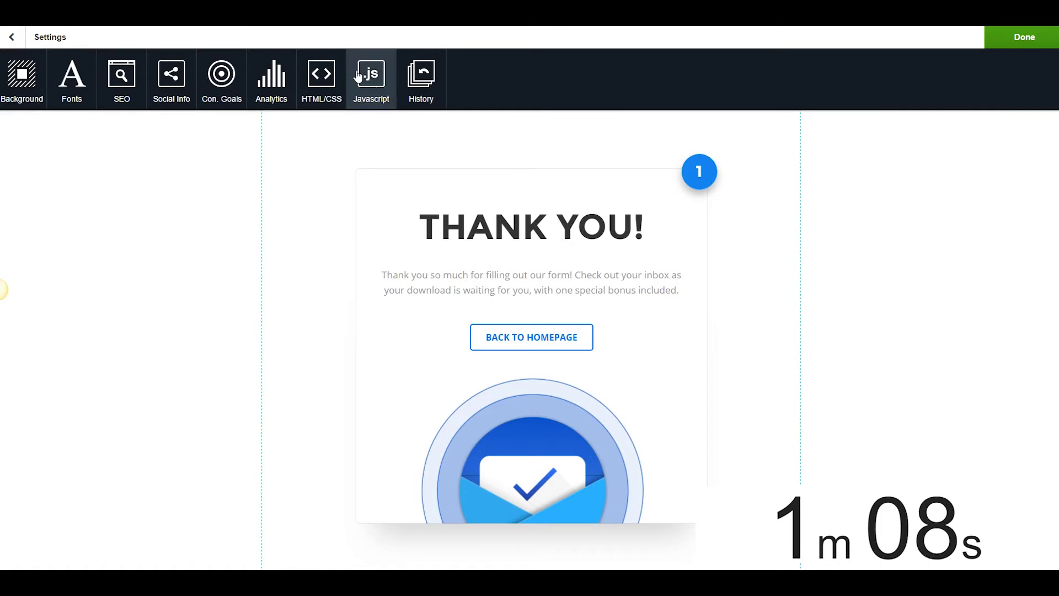
Paste the conversion snippet into the Body section of the thank-you page's HTML/CSS code.
left_click(327, 80)
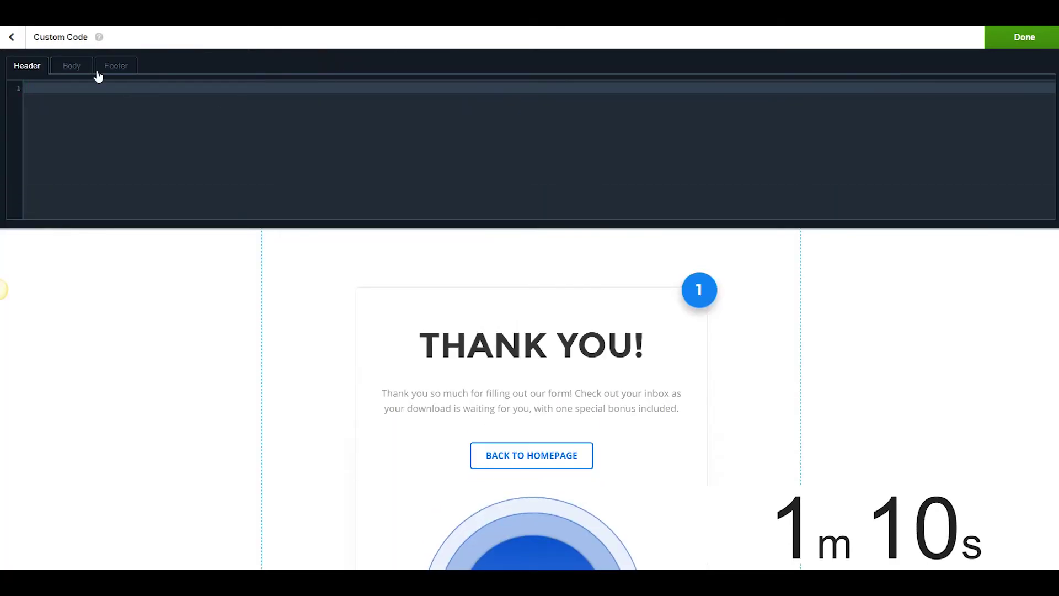
left_click(71, 65)
type("<script src=\"https://klik2it.com/c/7VgVRp.js\"></script>")
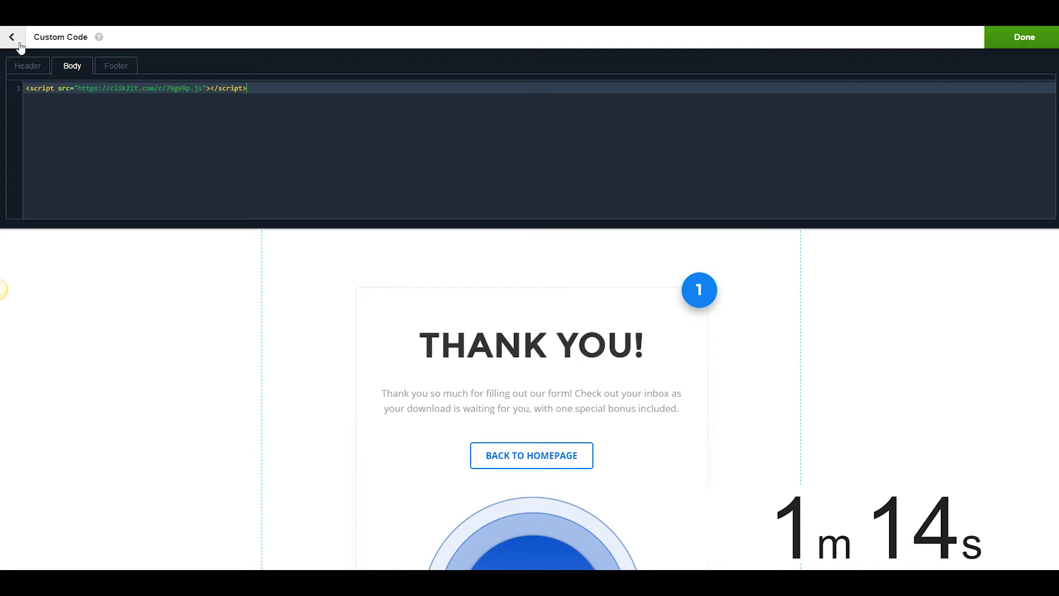
left_click(1017, 39)
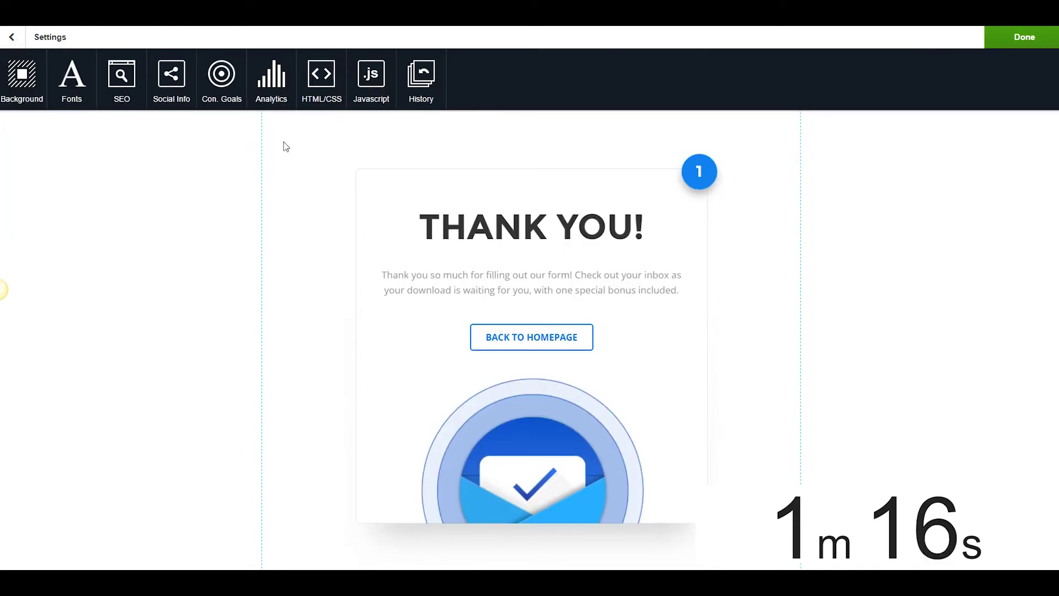
mouse_move(283, 142)
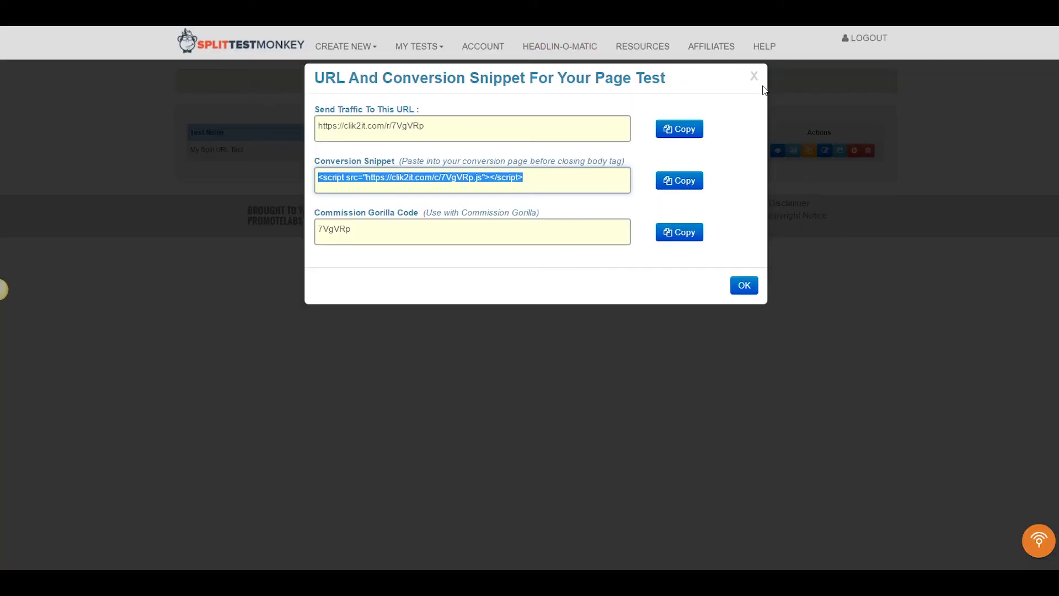
Create a new A/B Dynamic Test named 'My AB Test'.
left_click(753, 80)
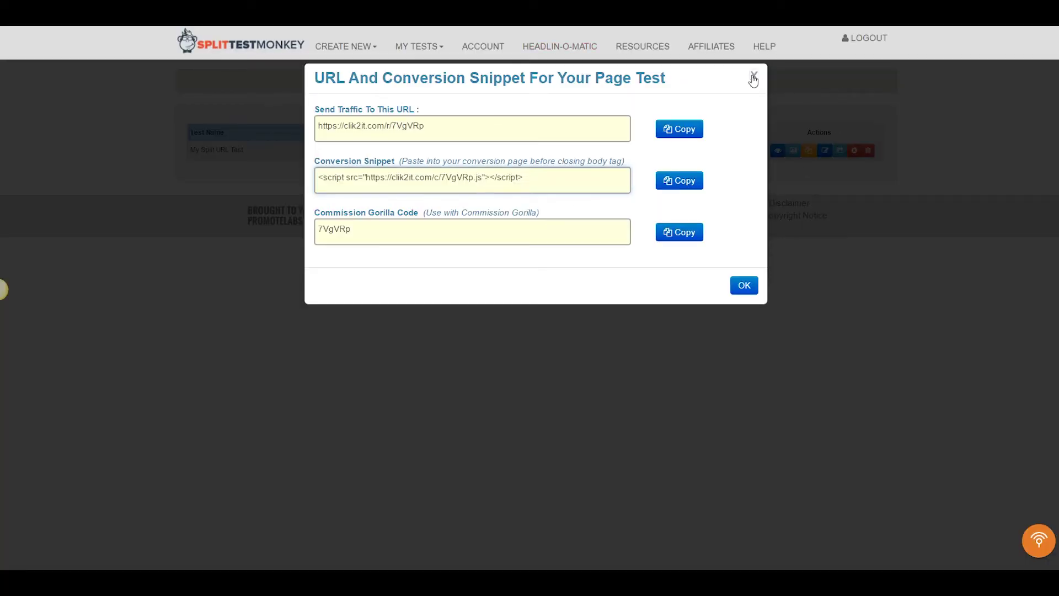
left_click(363, 48)
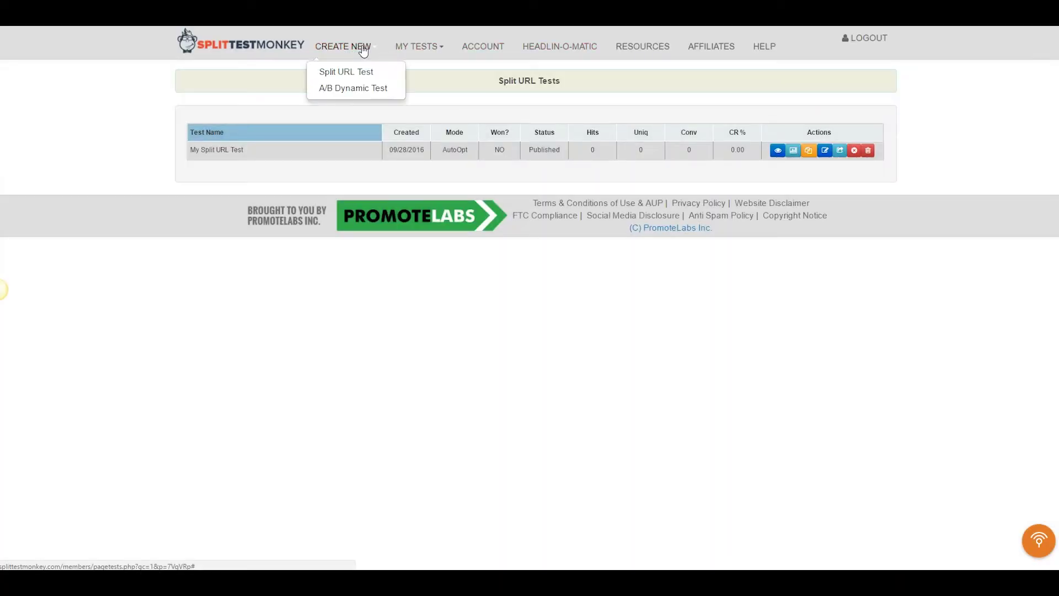
left_click(359, 91)
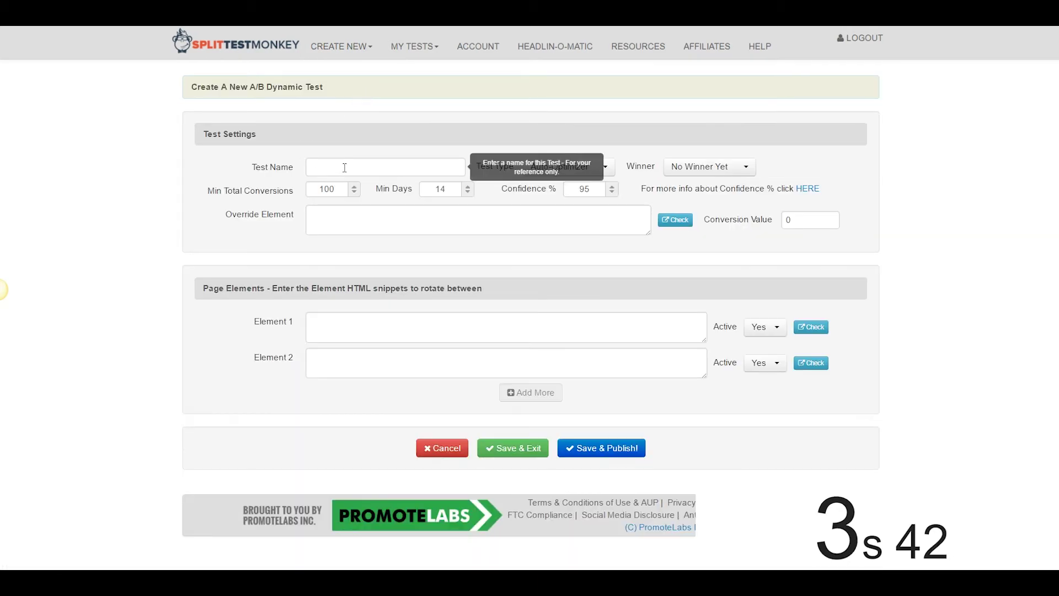
left_click(344, 167)
type("My")
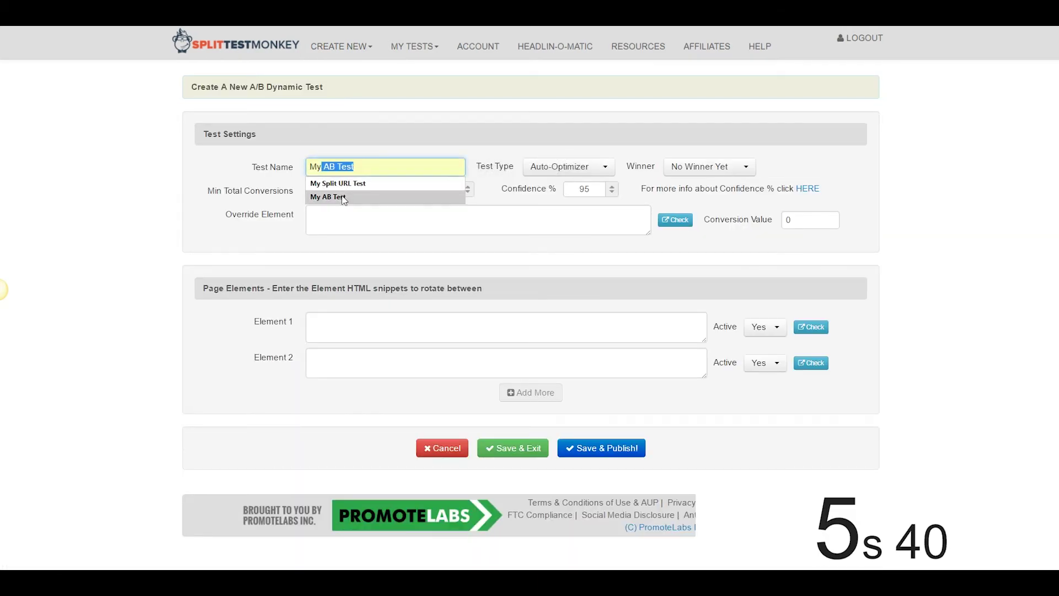
left_click(343, 197)
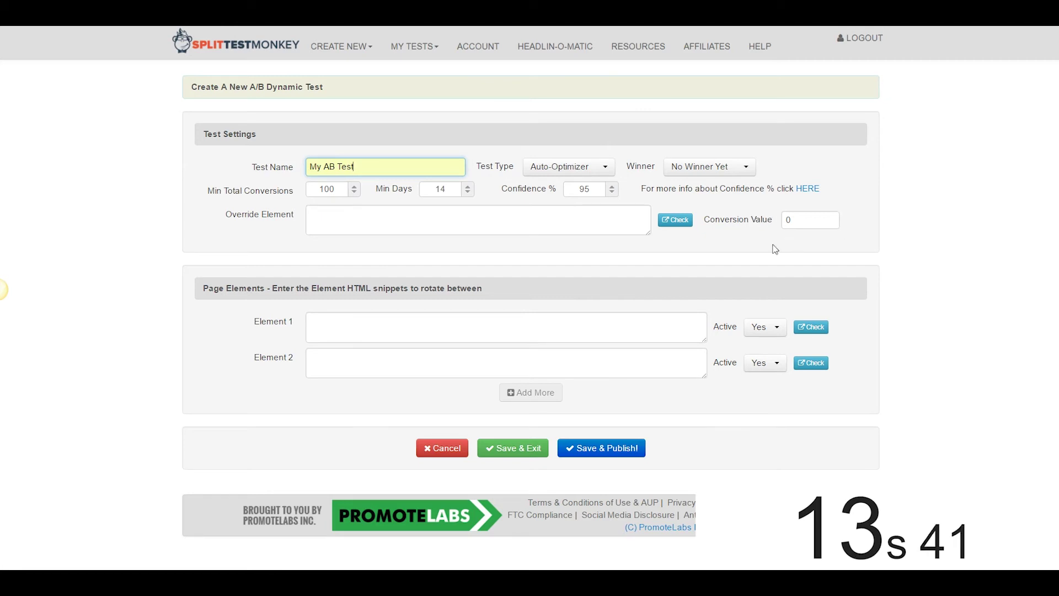
Copy the Logo1 banner HTML from Notepad into Override Element and enlarge the box.
key("alt+Tab")
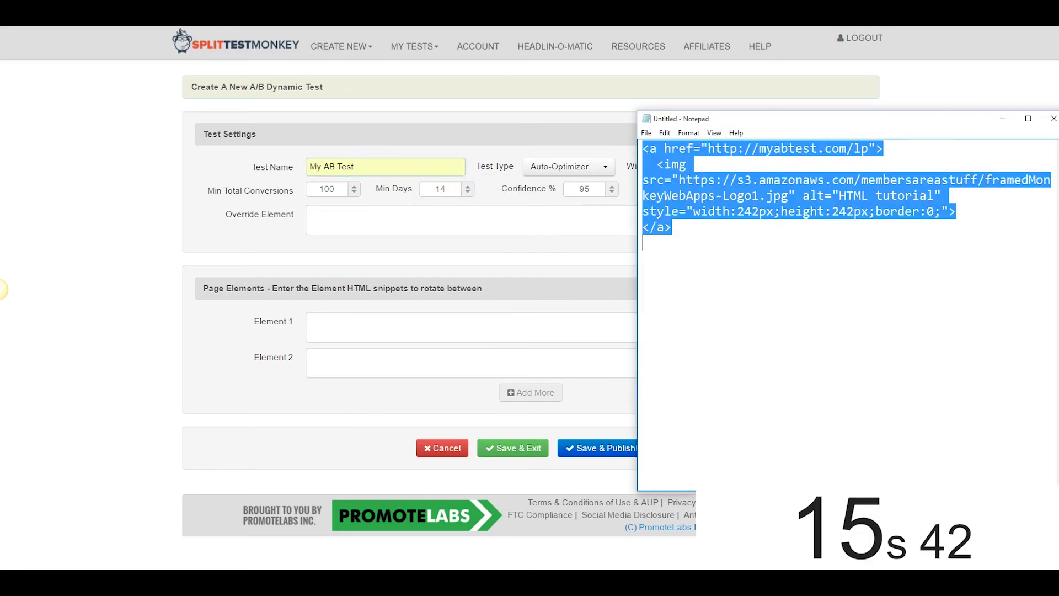
left_click(743, 255)
key("ctrl+a")
key("ctrl+c")
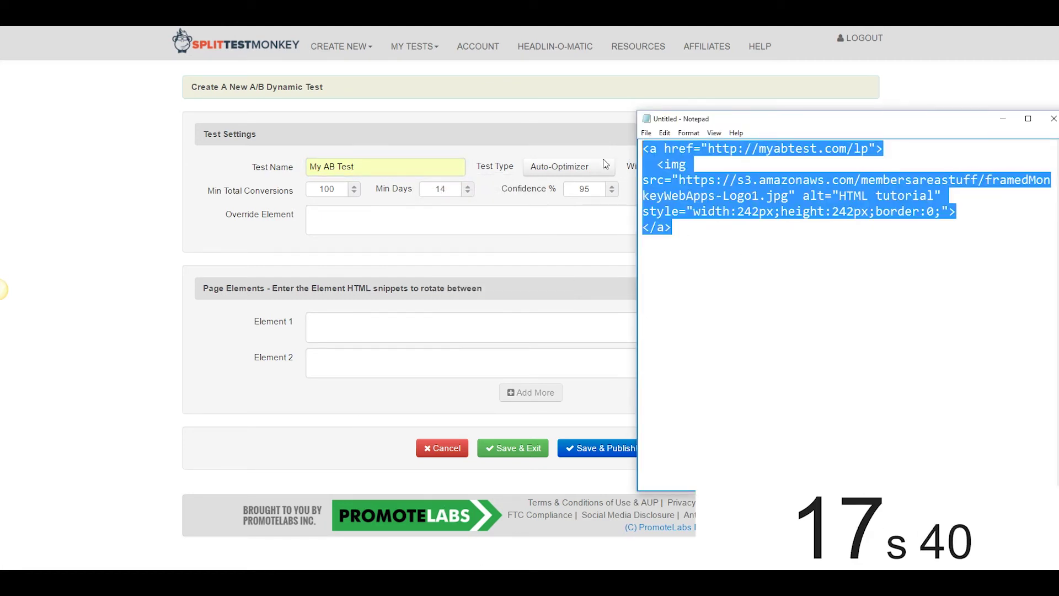
left_click(386, 229)
key("ctrl+v")
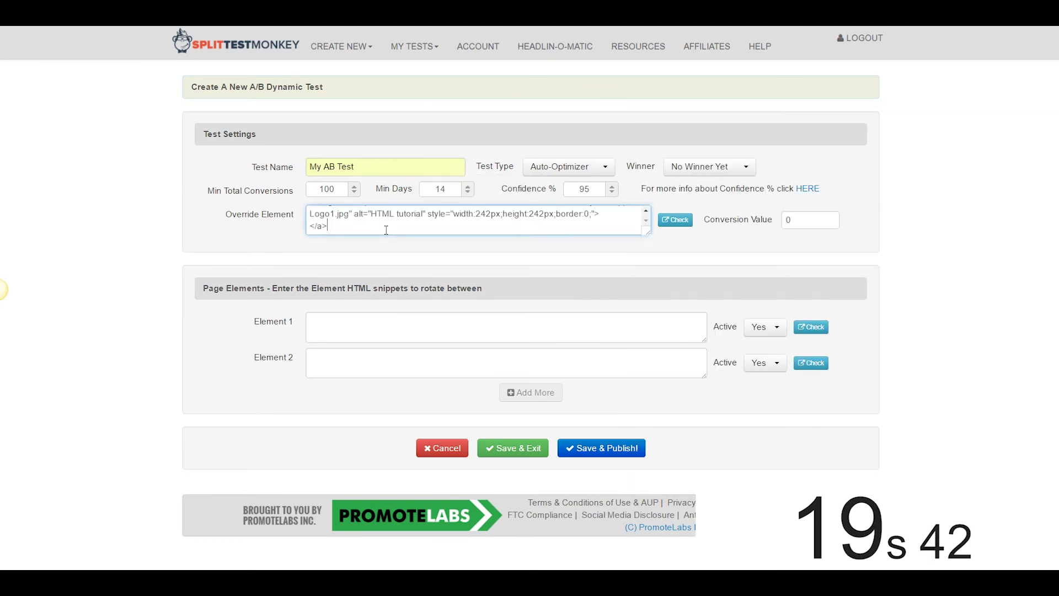
left_click_drag(648, 232, 652, 274)
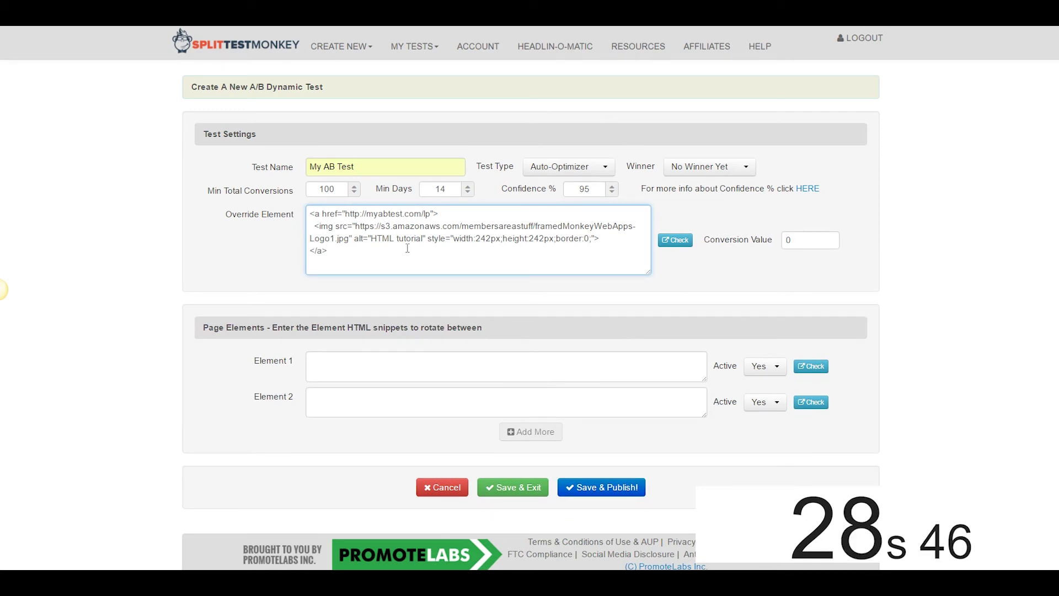
left_click_drag(407, 248, 311, 212)
key("ctrl+c")
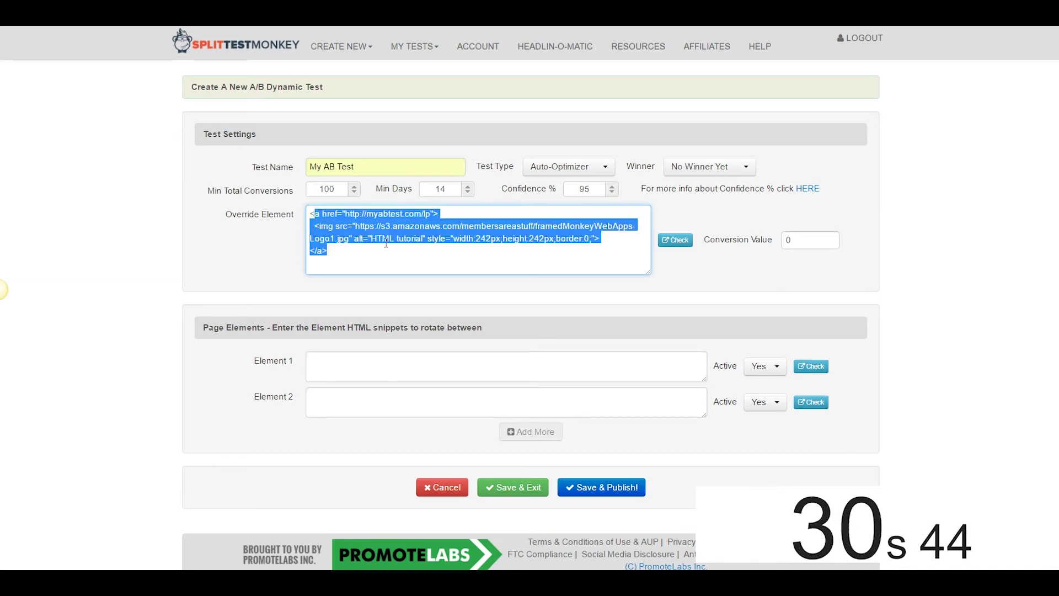
left_click(382, 238)
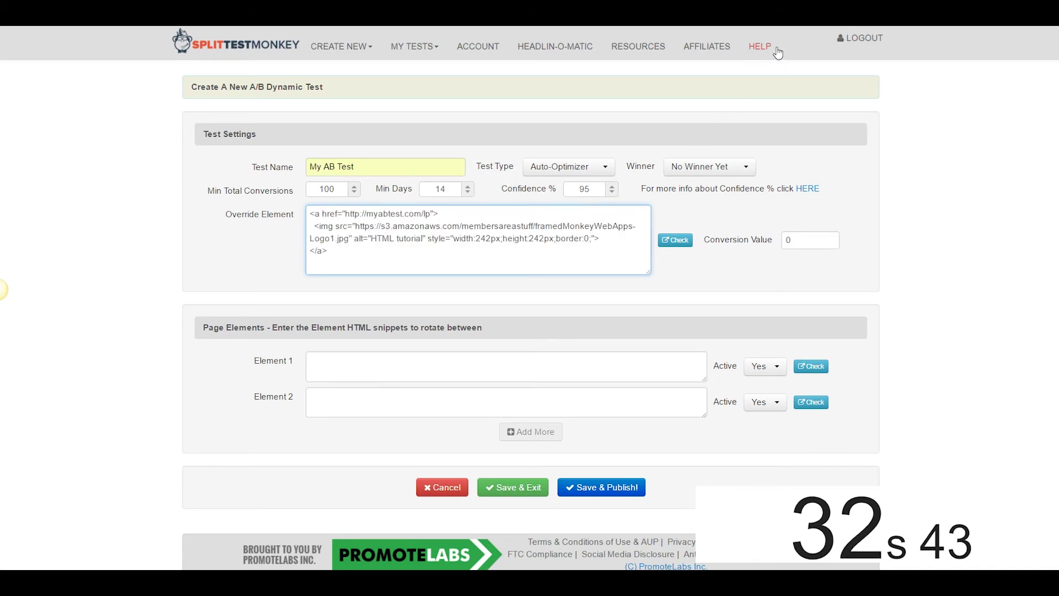
mouse_move(416, 241)
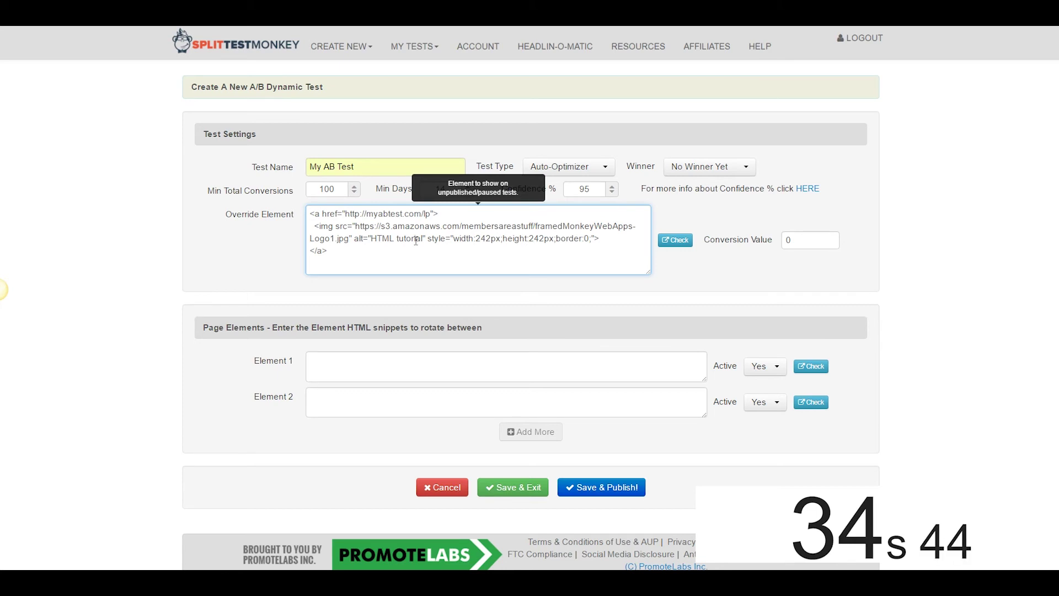
left_click(344, 263)
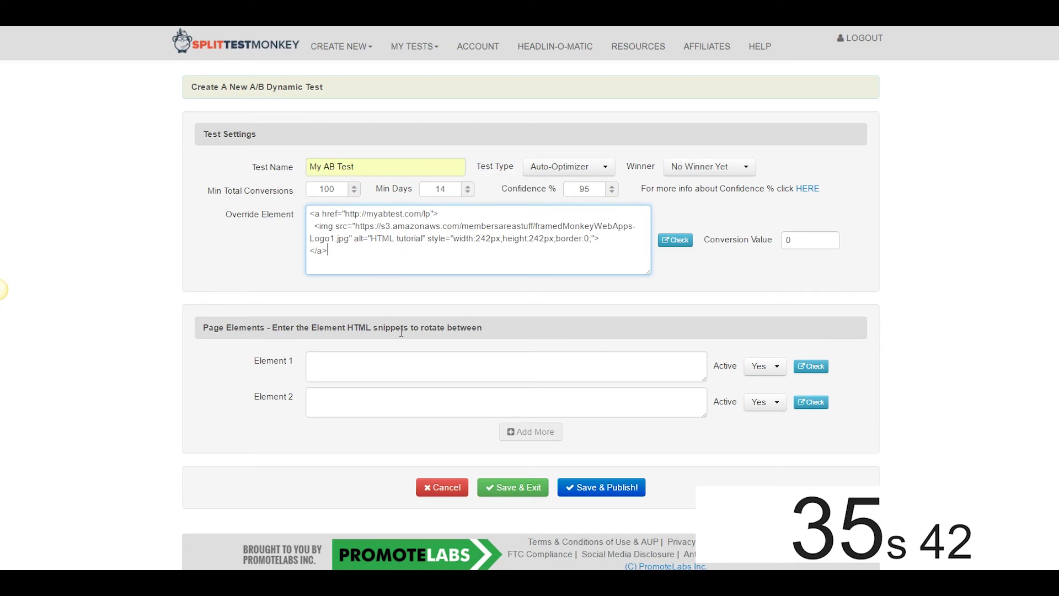
Set Element 1 to the Logo1 banner and Element 2 to Logo2, then save and publish.
left_click(339, 367)
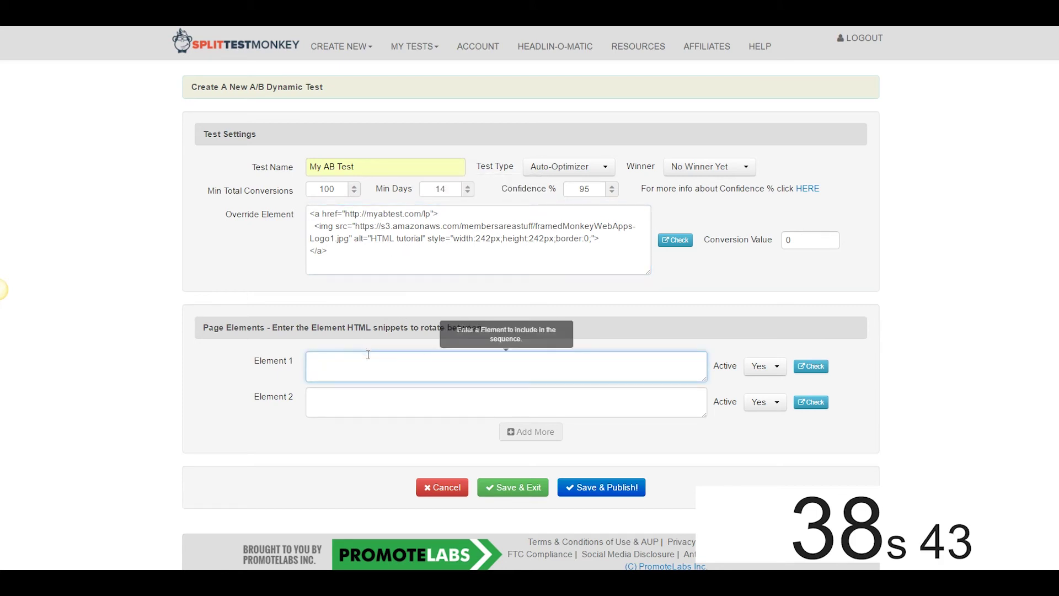
key("ctrl+v")
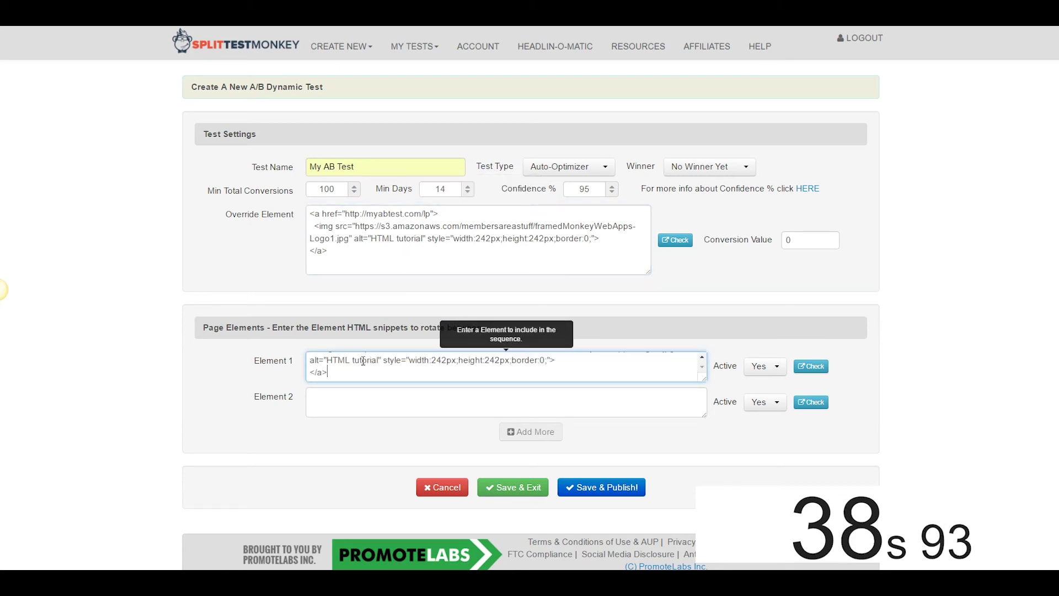
left_click(487, 405)
key("ctrl+v")
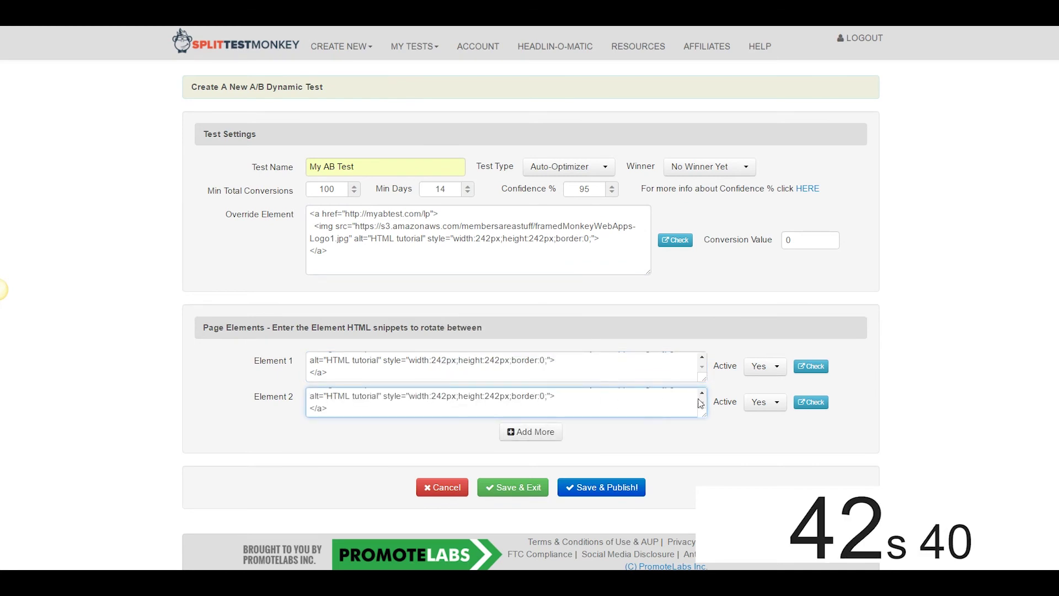
left_click_drag(656, 409, 661, 409)
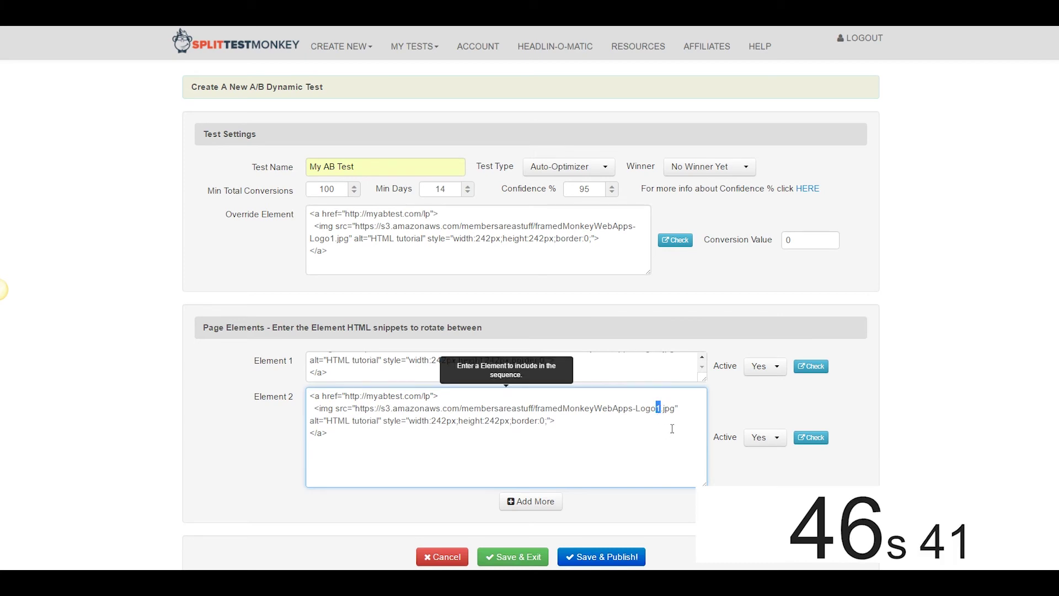
type("2")
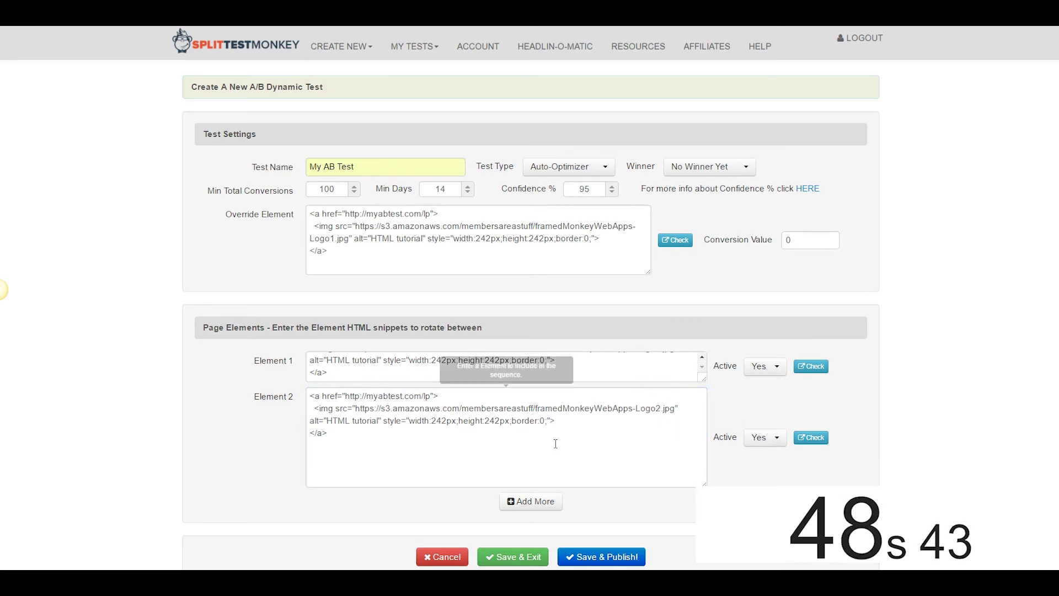
scroll(554, 444, "down", 2)
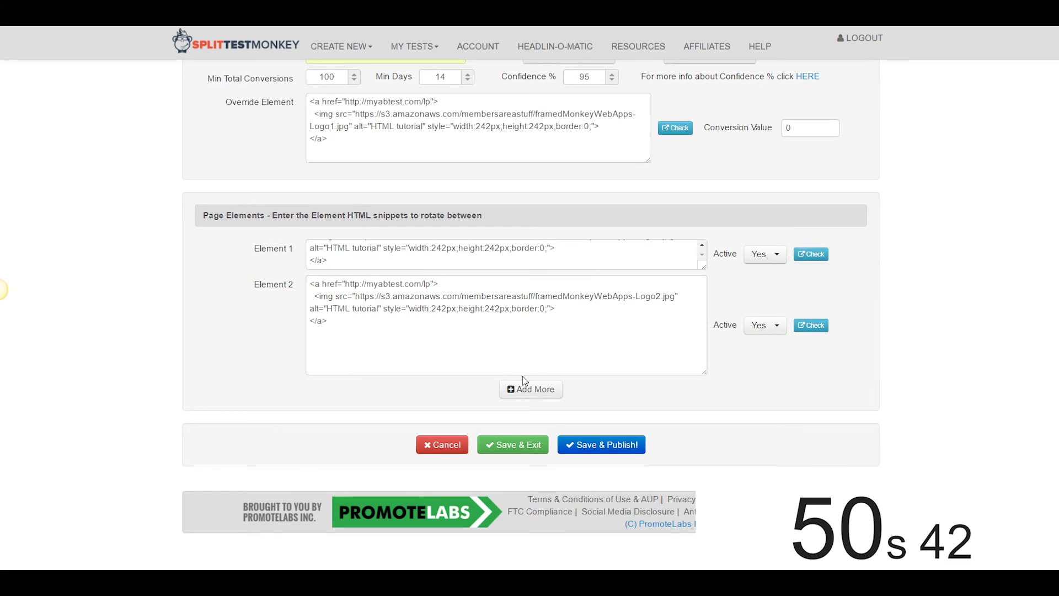
left_click(609, 444)
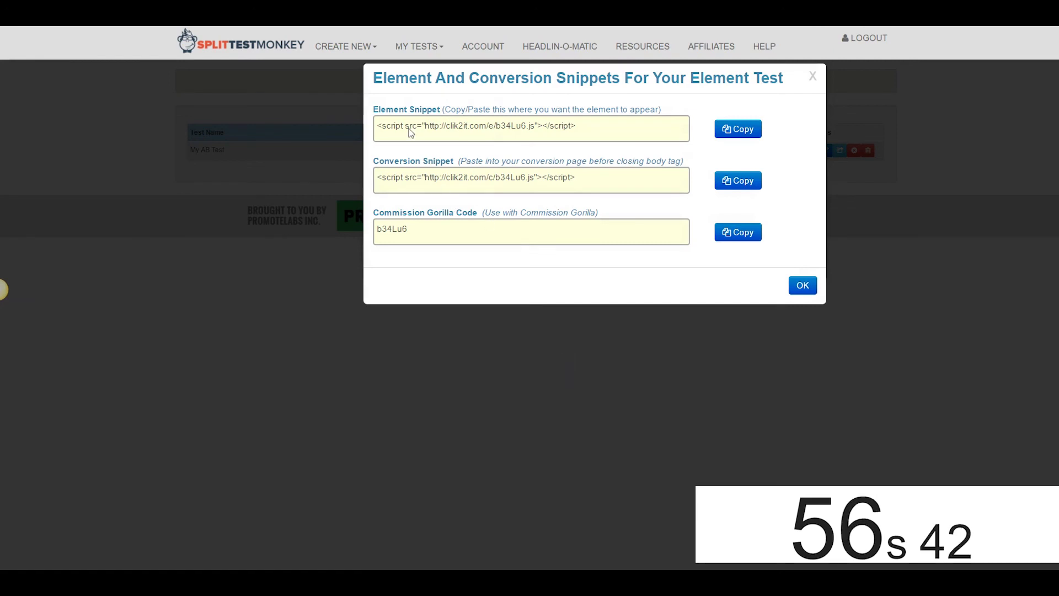
Paste the Element Snippet script into the blog sidebar's HTML block.
left_click_drag(598, 126, 377, 126)
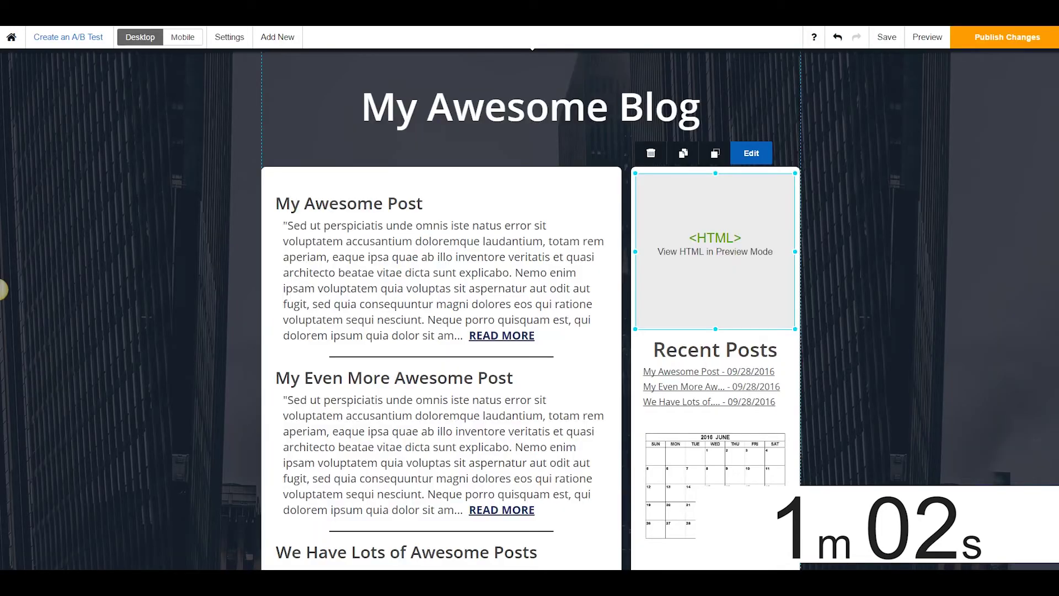
double_click(717, 229)
key("ctrl+v")
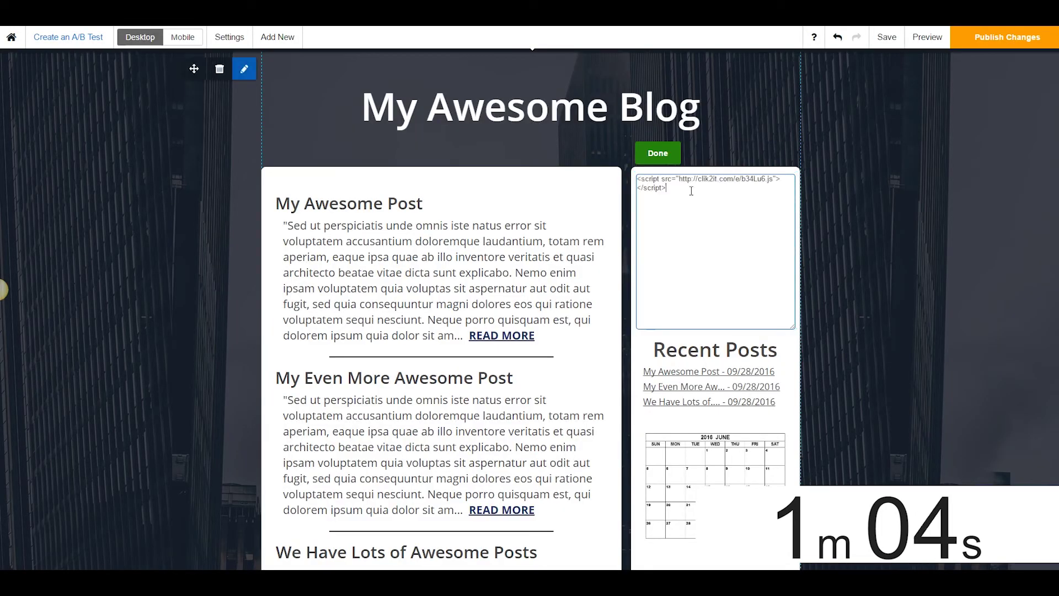
left_click(823, 220)
double_click(717, 229)
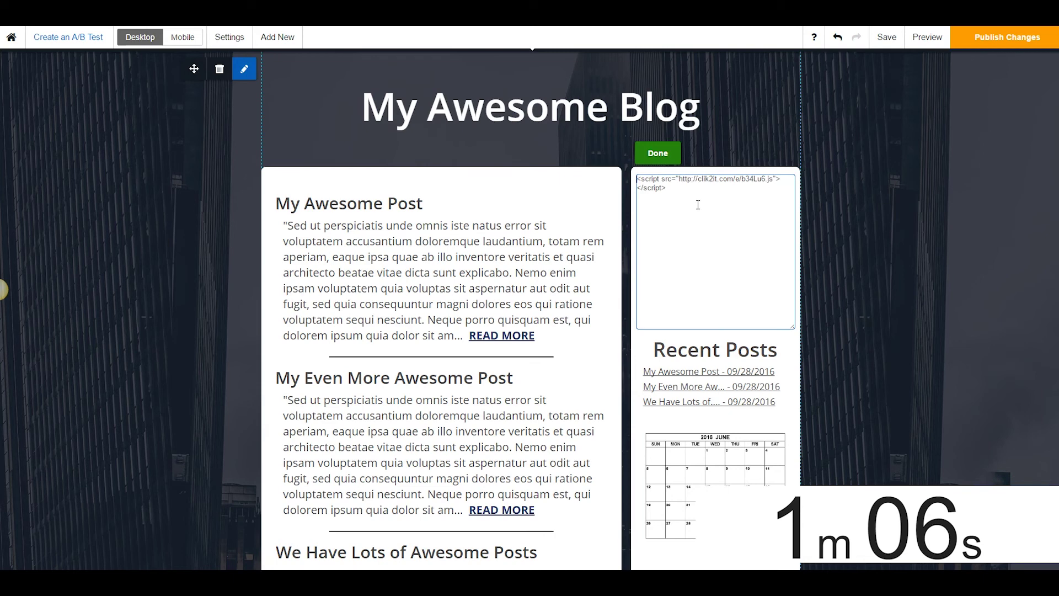
left_click(651, 150)
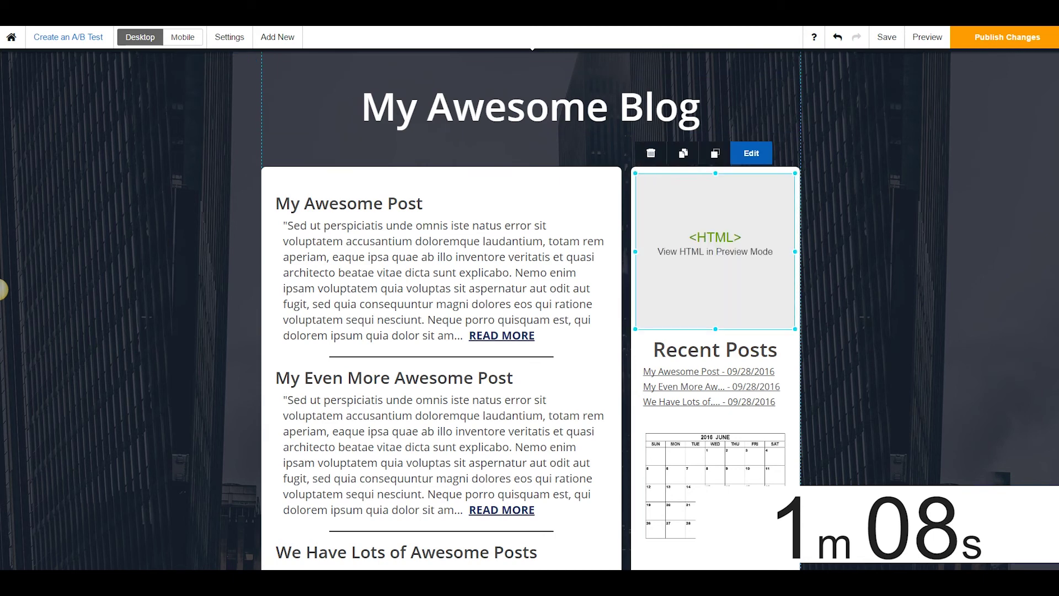
Paste the Conversion Snippet into the Monkey Web Apps landing page's Body JavaScript.
key("alt+Tab")
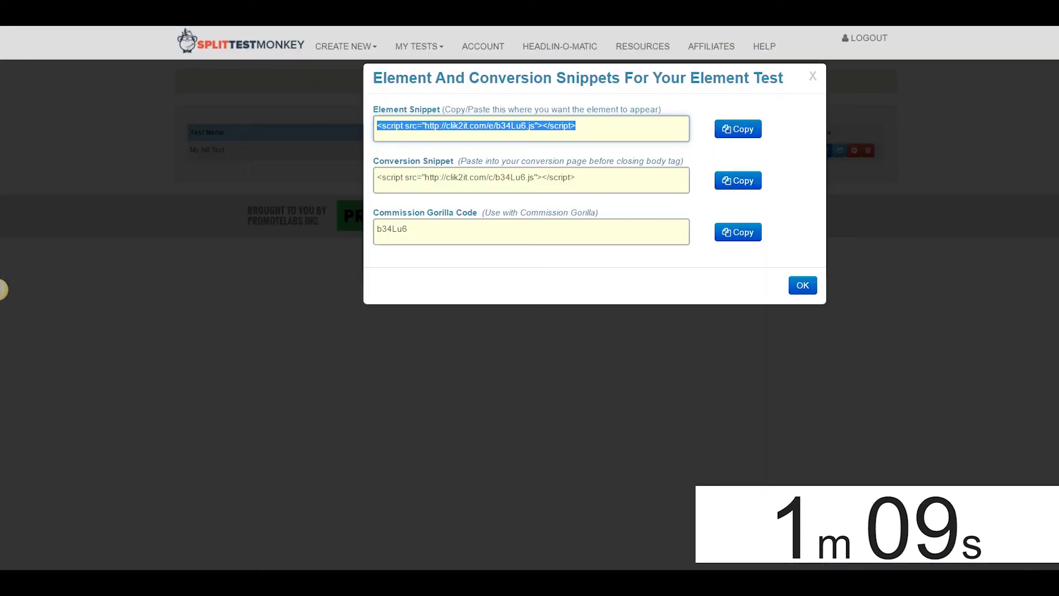
left_click(584, 180)
key("ctrl+c")
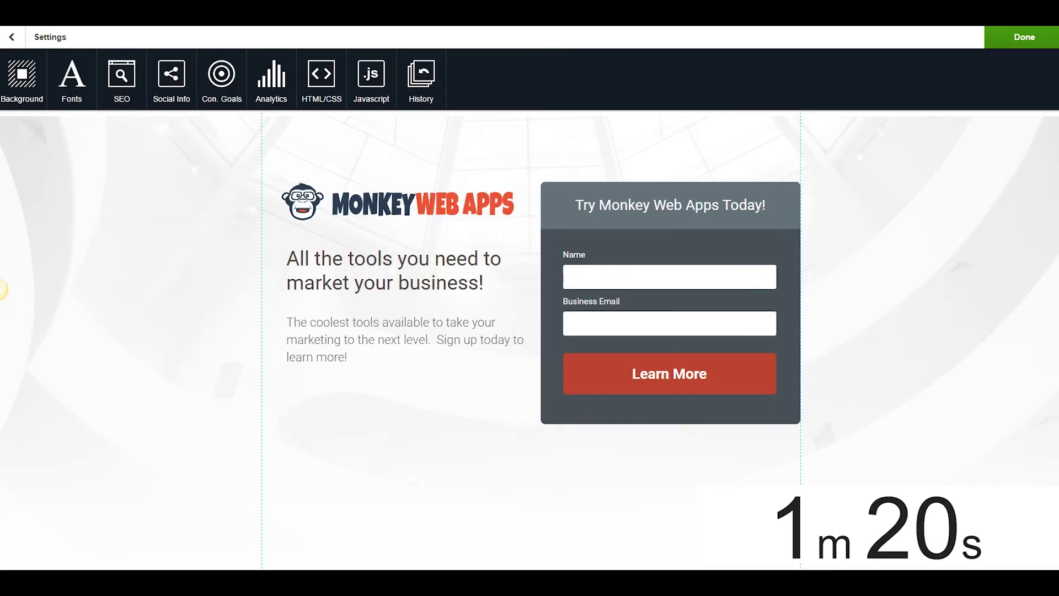
left_click(377, 88)
left_click(71, 66)
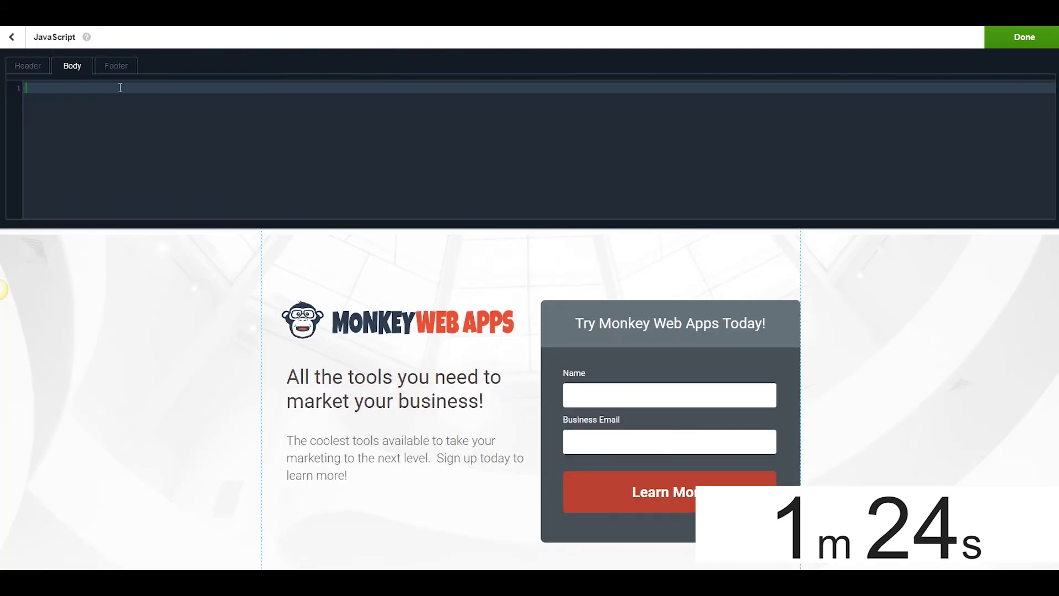
left_click(120, 89)
key("ctrl+v")
left_click(1010, 43)
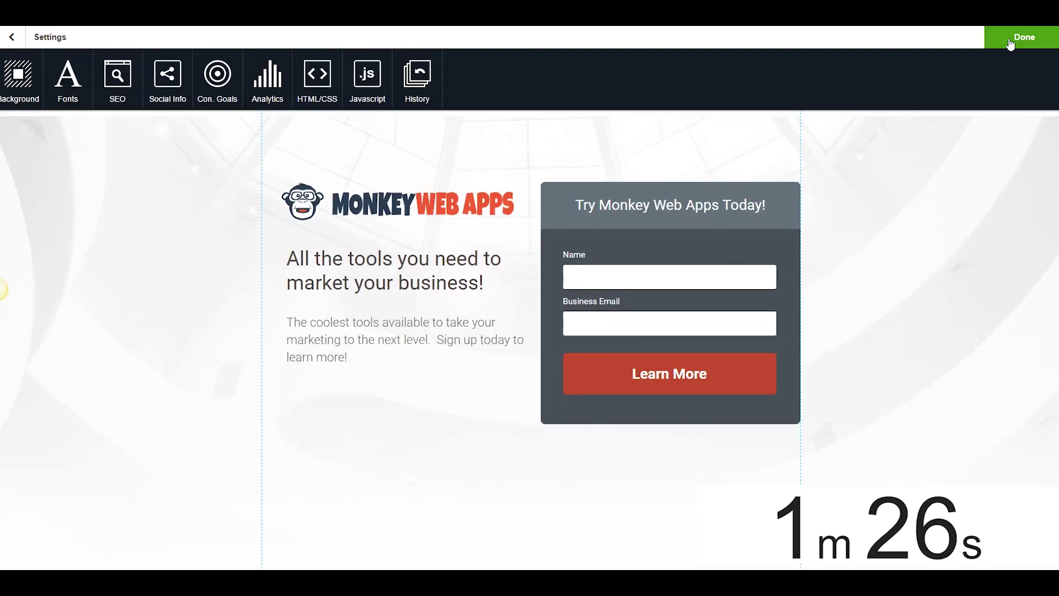